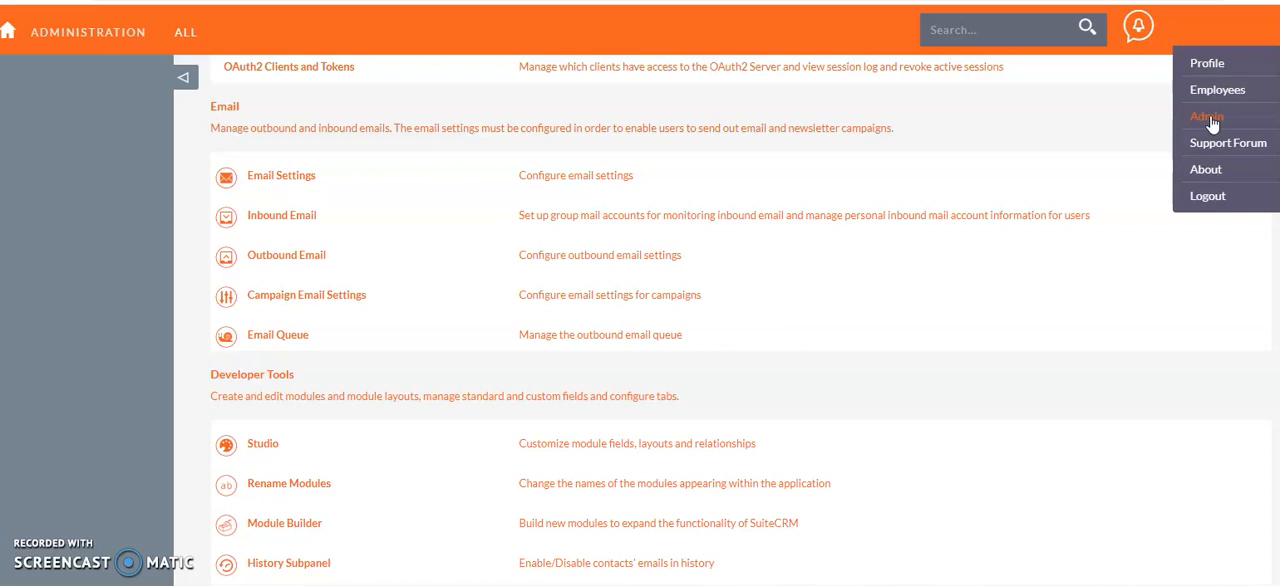
Open the Email Settings page from the Email section of the administration page.
{"action": "left_click", "coordinate": [1208, 118]}
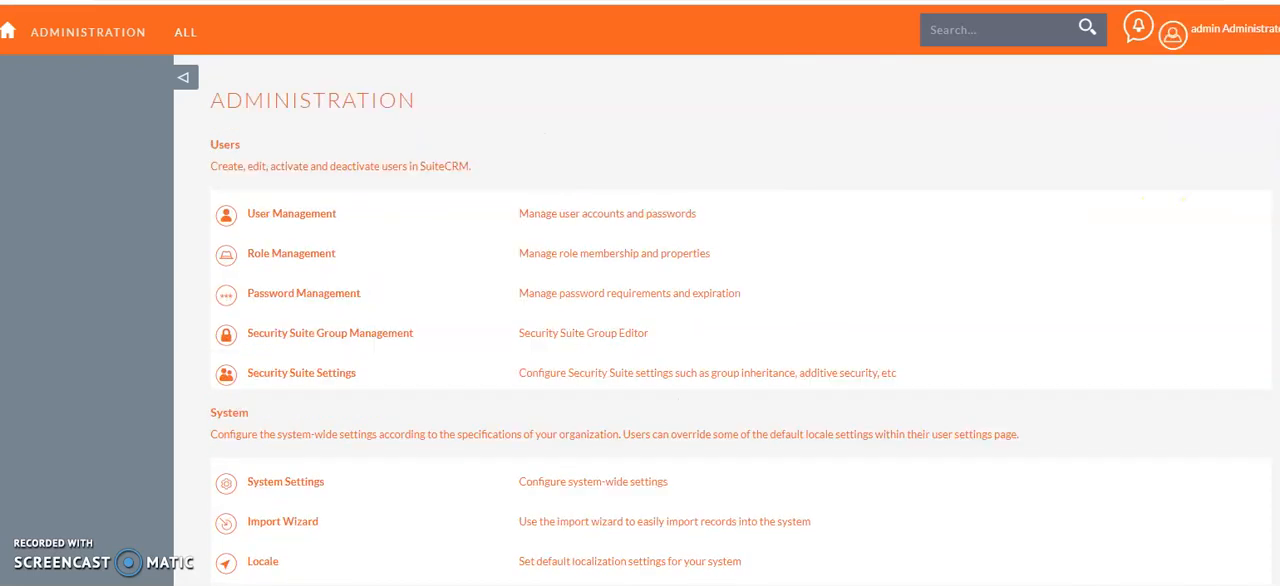
{"action": "scroll", "coordinate": [740, 320], "scroll_direction": "down", "scroll_amount": 12}
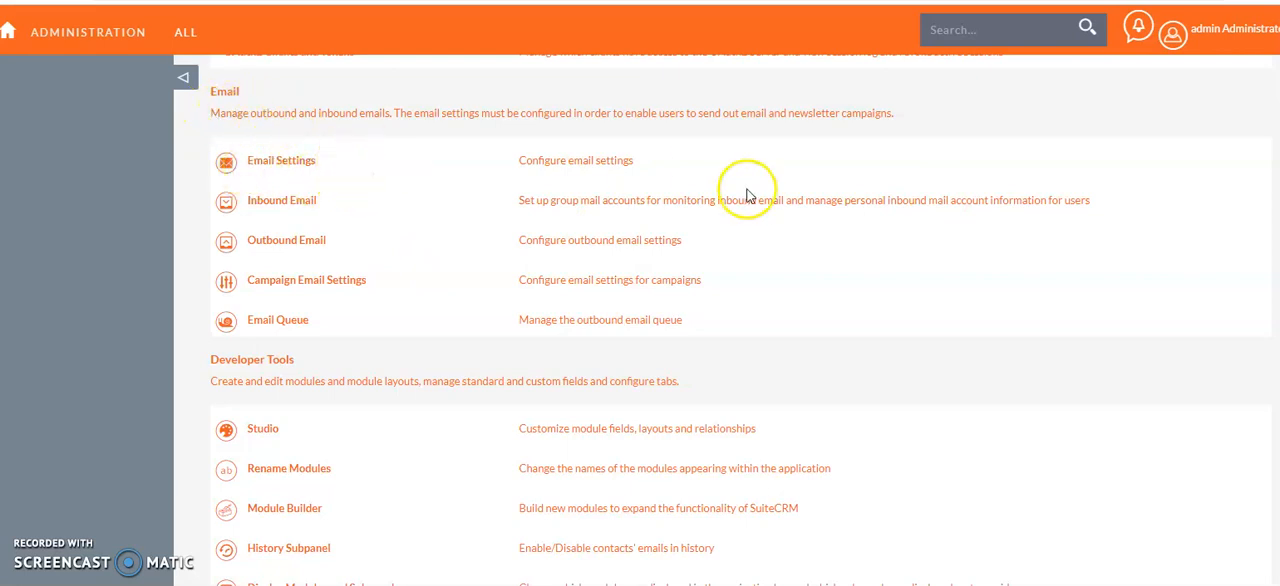
{"action": "left_click_drag", "start_coordinate": [636, 162], "coordinate": [390, 158]}
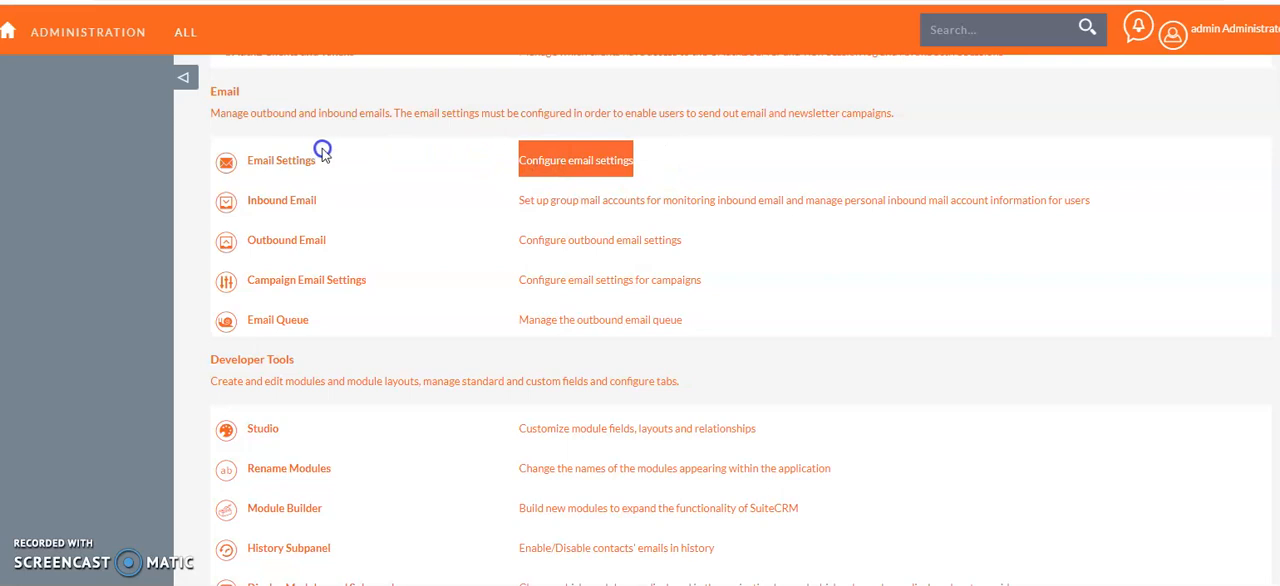
{"action": "left_click", "coordinate": [283, 162]}
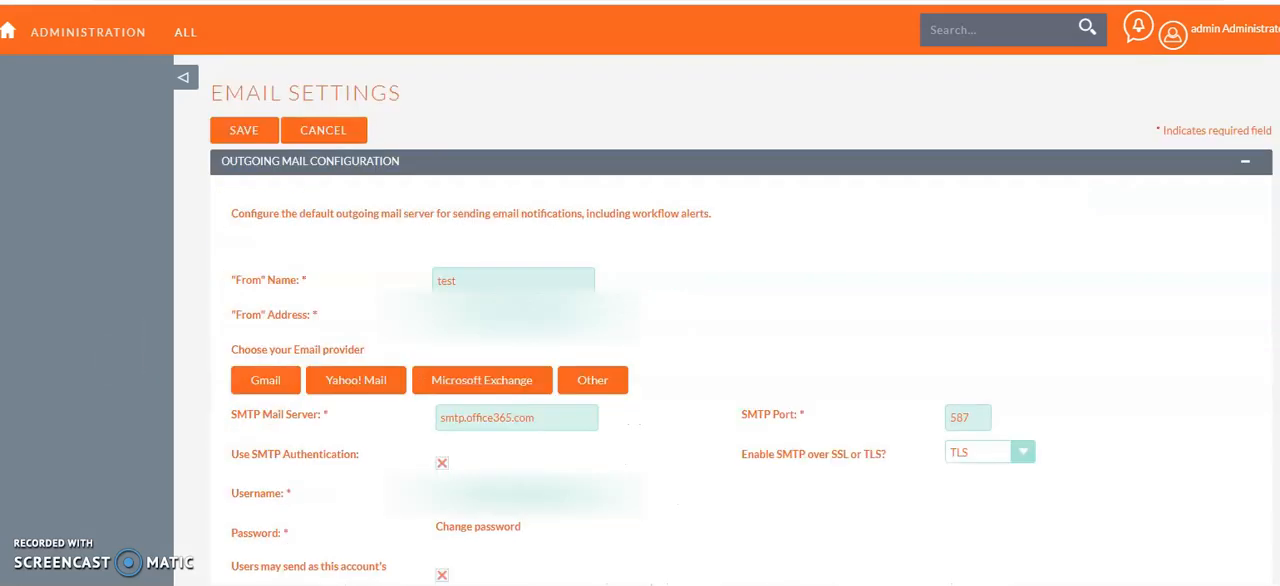
Set the "From" name of the outgoing mail configuration to TEST and check the "From" address field.
{"action": "scroll", "coordinate": [740, 350], "scroll_direction": "down", "scroll_amount": 1}
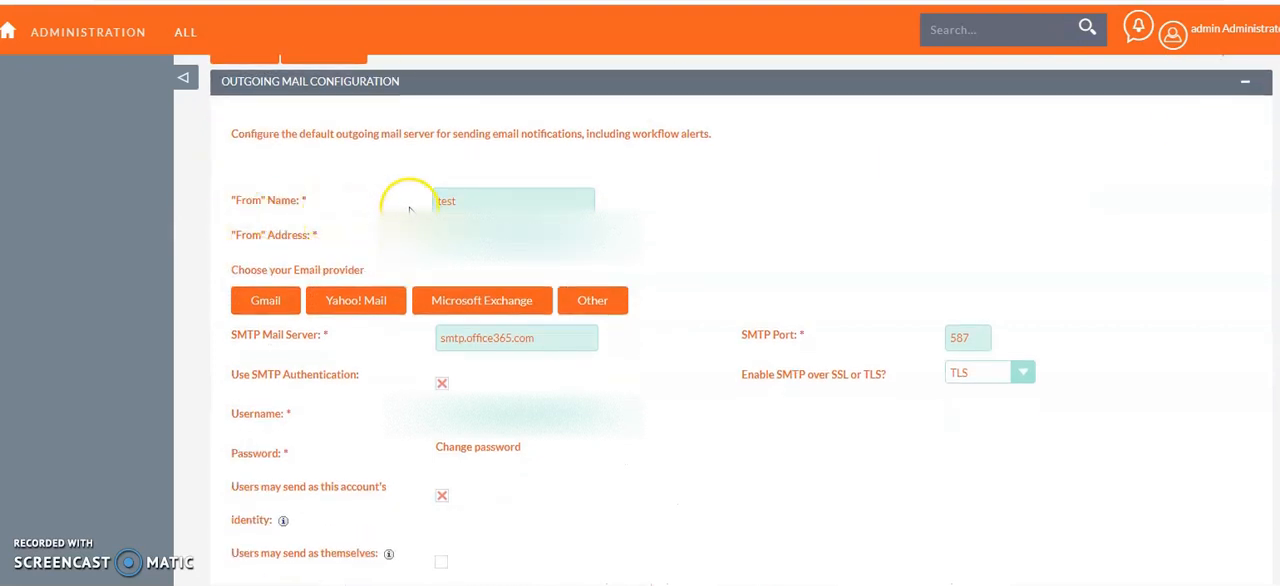
{"action": "double_click", "coordinate": [445, 201]}
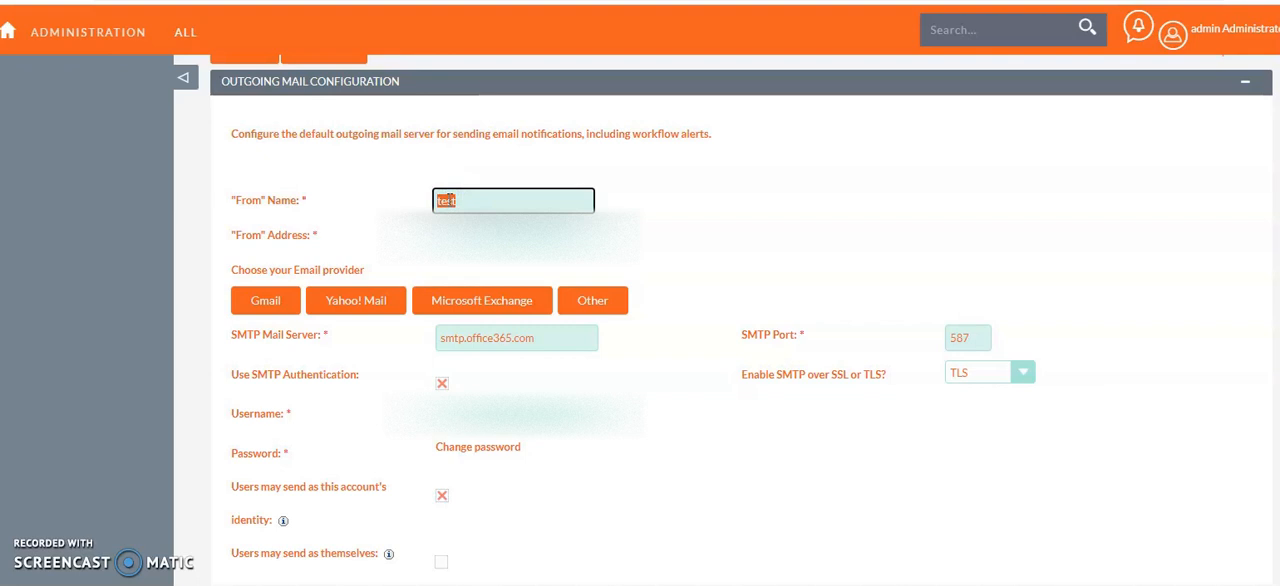
{"action": "type", "text": "Anuradha"}
{"action": "key", "text": "BackSpace"}
{"action": "key", "text": "BackSpace"}
{"action": "key", "text": "BackSpace"}
{"action": "key", "text": "BackSpace"}
{"action": "key", "text": "BackSpace"}
{"action": "key", "text": "BackSpace"}
{"action": "key", "text": "BackSpace"}
{"action": "key", "text": "BackSpace"}
{"action": "type", "text": "TEST"}
{"action": "left_click", "coordinate": [505, 250]}
{"action": "left_click", "coordinate": [520, 241]}
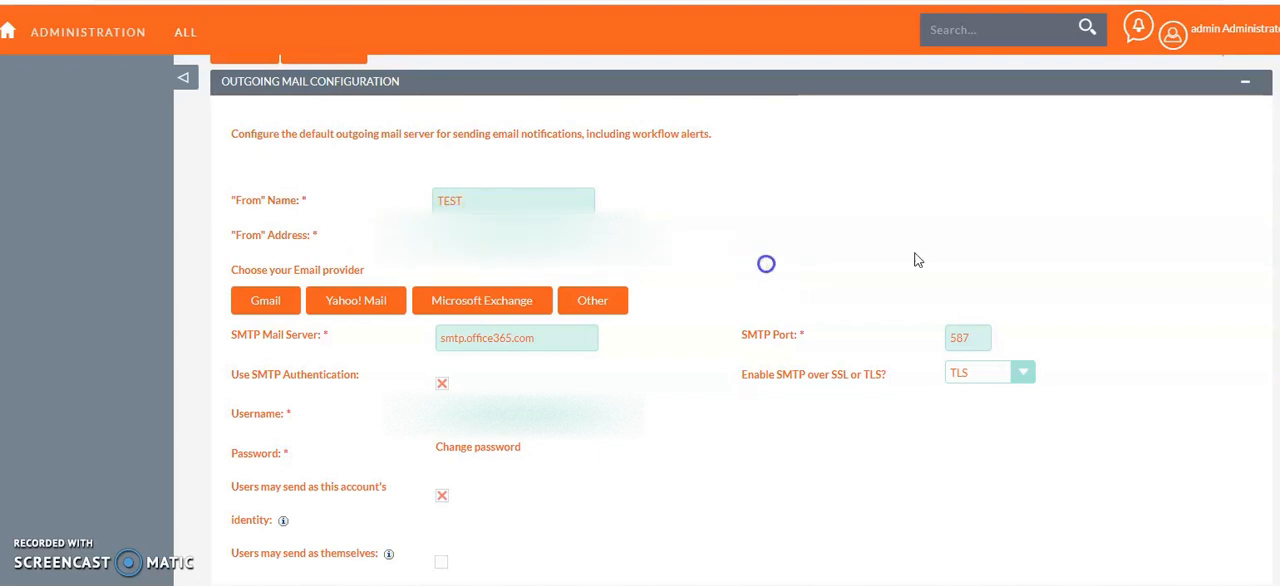
Review the email provider choices and the SMTP mail server field in the outgoing mail configuration.
{"action": "scroll", "coordinate": [914, 257], "scroll_direction": "down", "scroll_amount": 2}
{"action": "scroll", "coordinate": [52, 276], "scroll_direction": "up", "scroll_amount": 1}
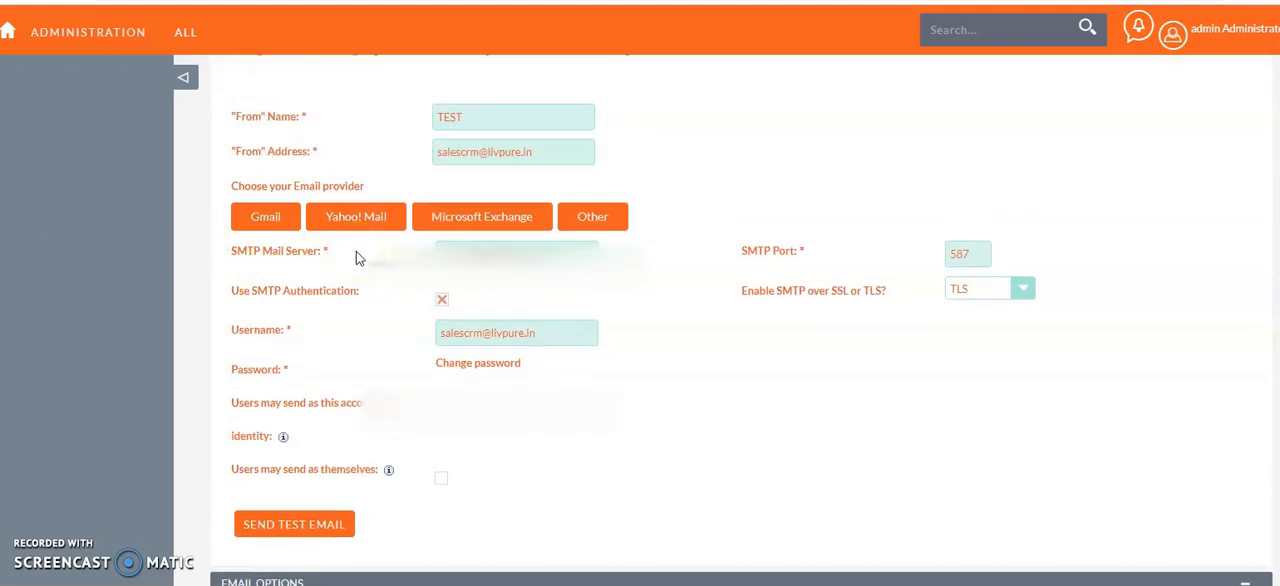
{"action": "left_click", "coordinate": [272, 219]}
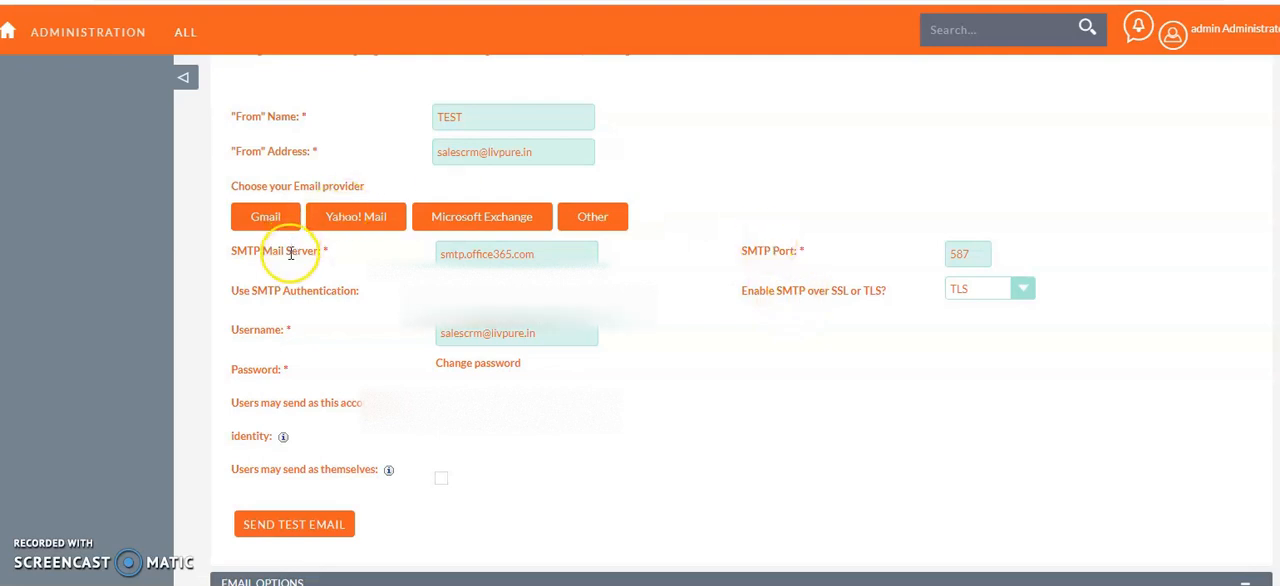
{"action": "left_click", "coordinate": [486, 254]}
{"action": "double_click", "coordinate": [489, 254]}
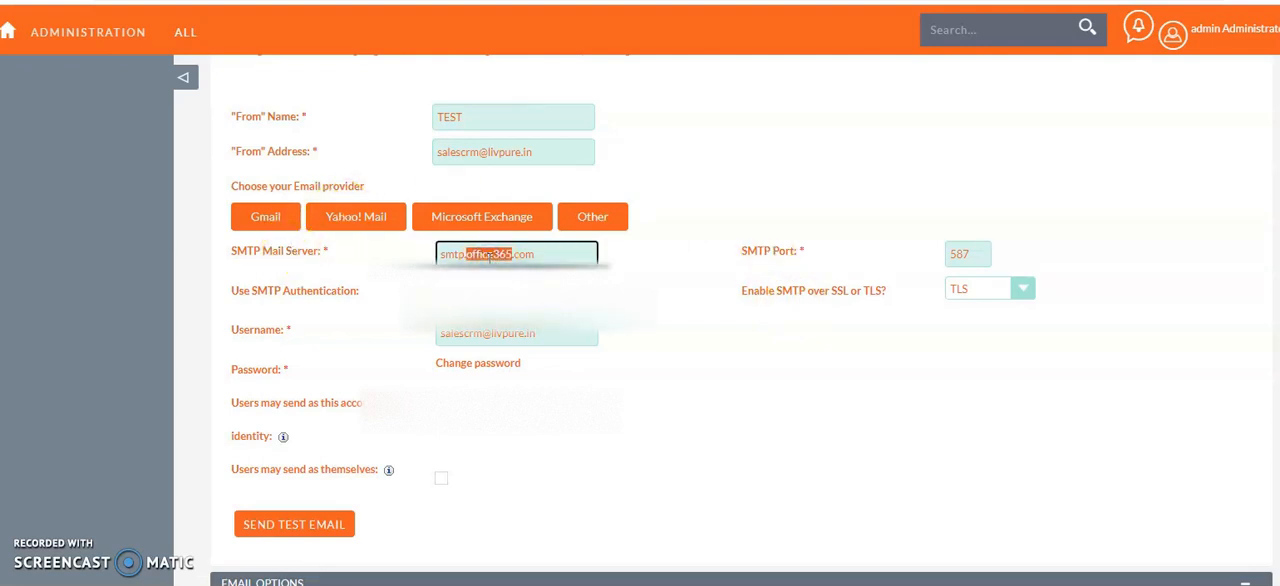
{"action": "left_click", "coordinate": [588, 289]}
Check the SMTP port, choose TLS as the SMTP encryption, and check the username field.
{"action": "left_click", "coordinate": [971, 254]}
{"action": "left_click_drag", "start_coordinate": [971, 254], "coordinate": [937, 249]}
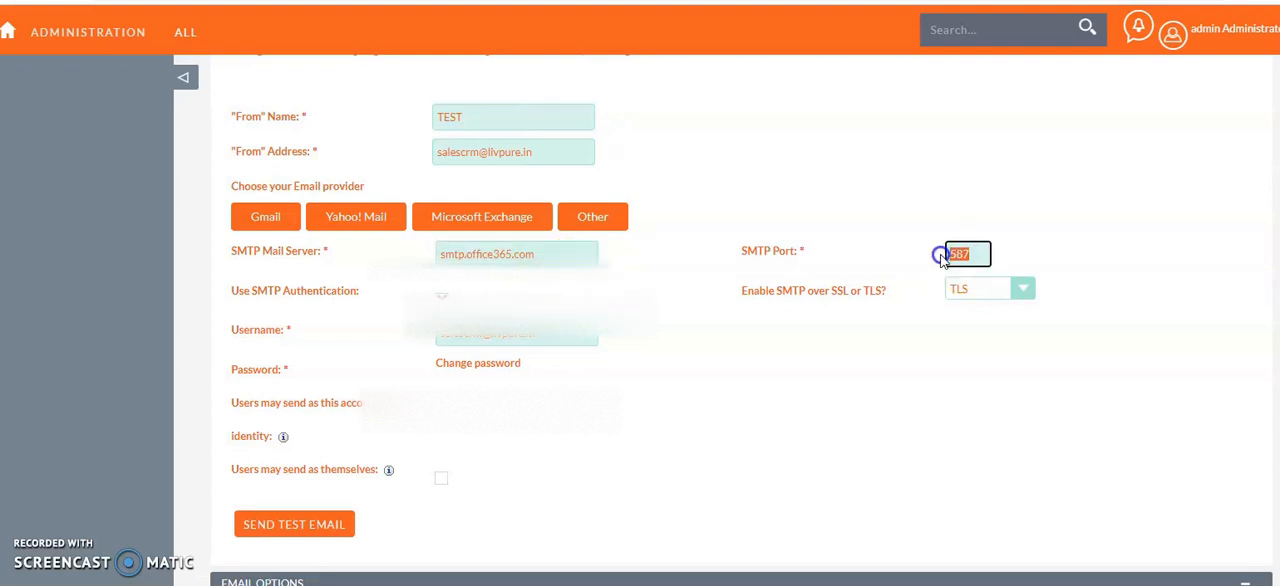
{"action": "left_click", "coordinate": [1009, 290]}
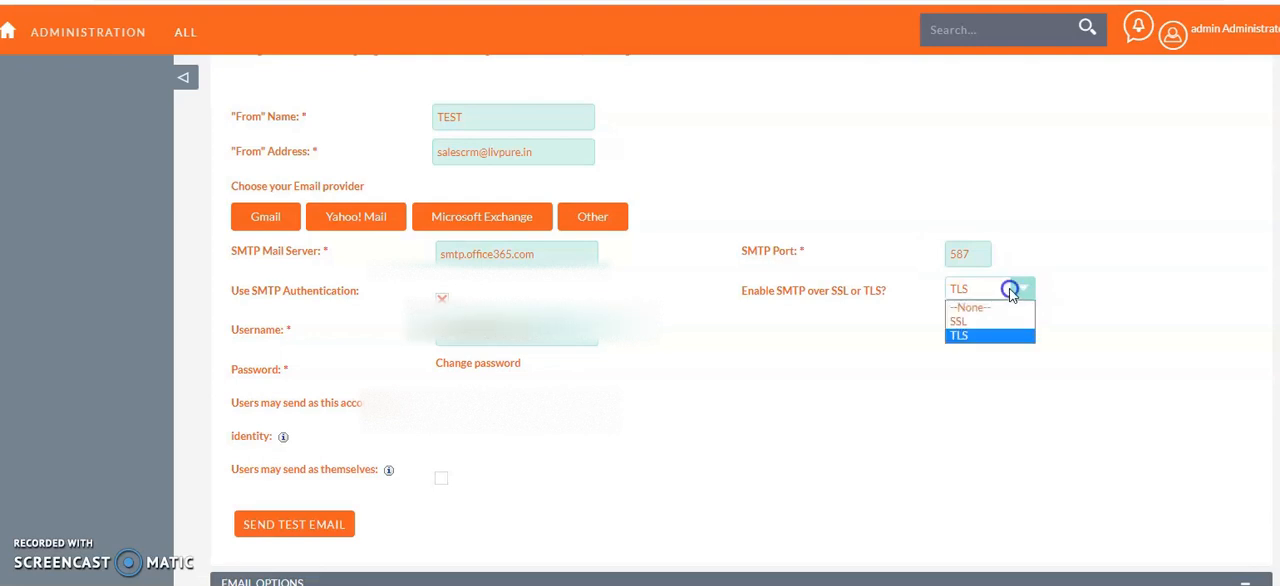
{"action": "left_click", "coordinate": [985, 338]}
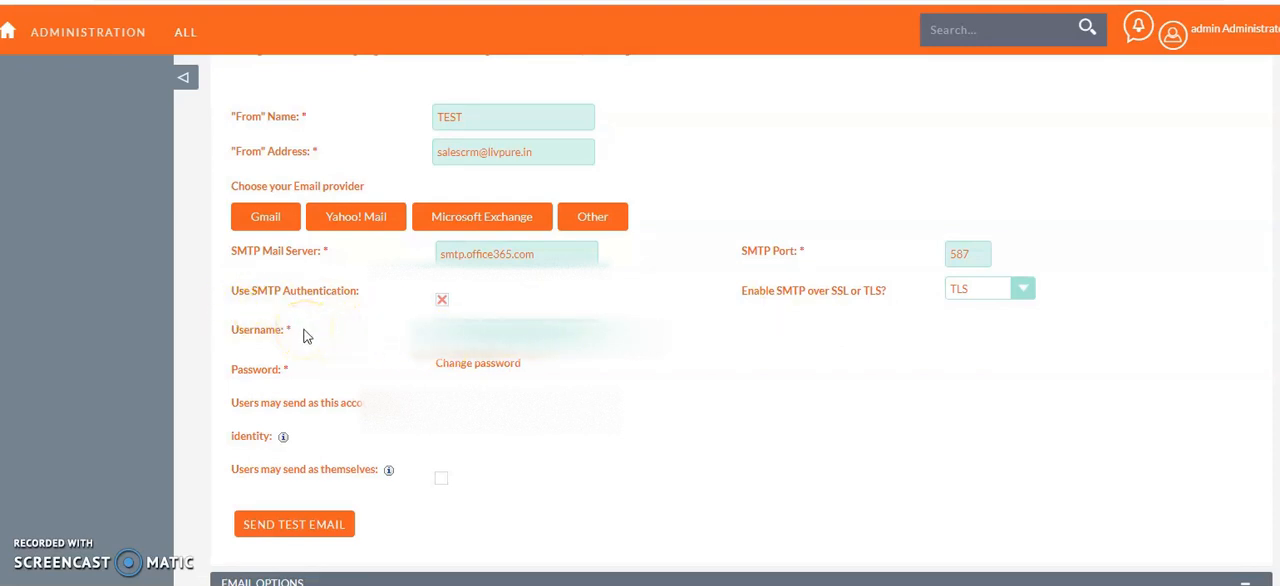
{"action": "left_click", "coordinate": [525, 332]}
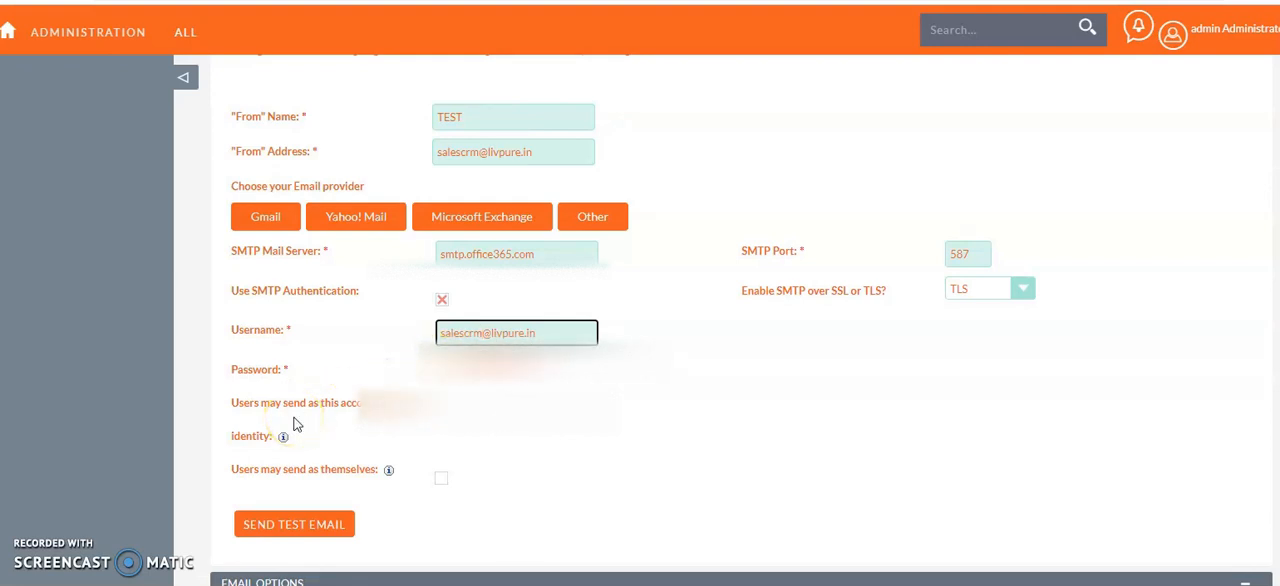
Send a test email to the prefilled notification address and dismiss the resulting message.
{"action": "left_click", "coordinate": [286, 533]}
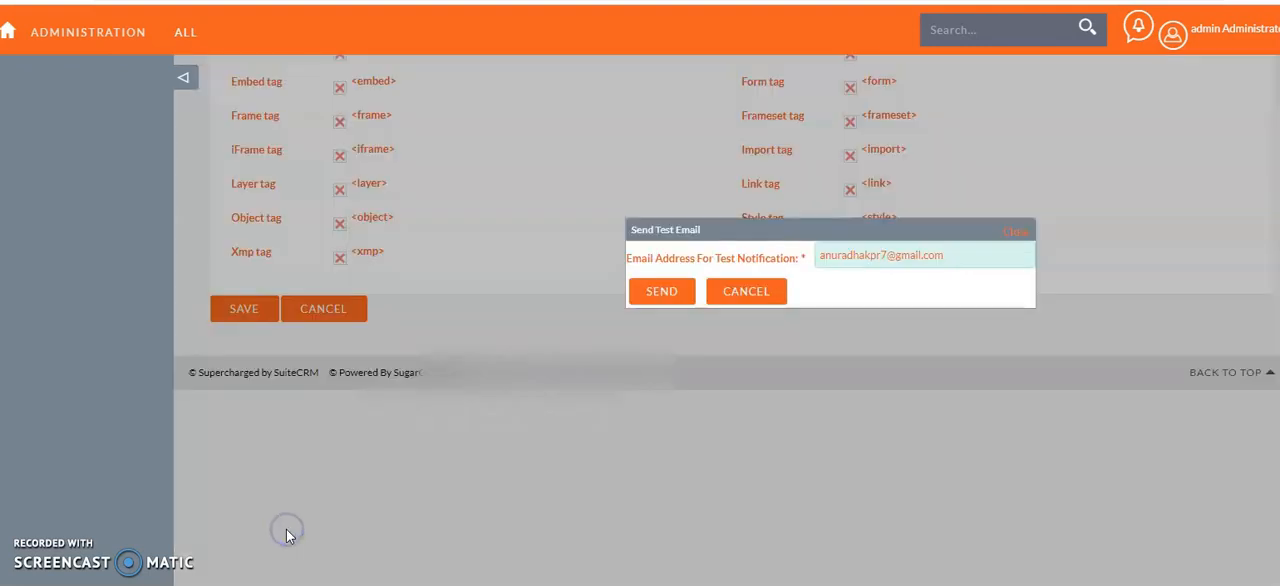
{"action": "left_click", "coordinate": [886, 257]}
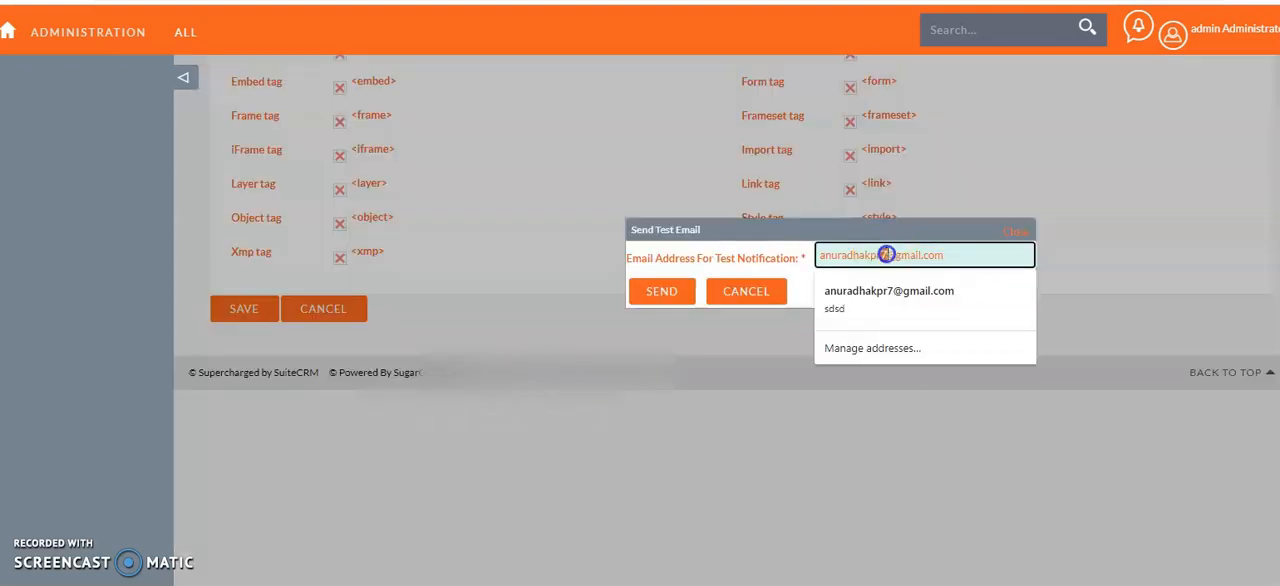
{"action": "left_click", "coordinate": [659, 289]}
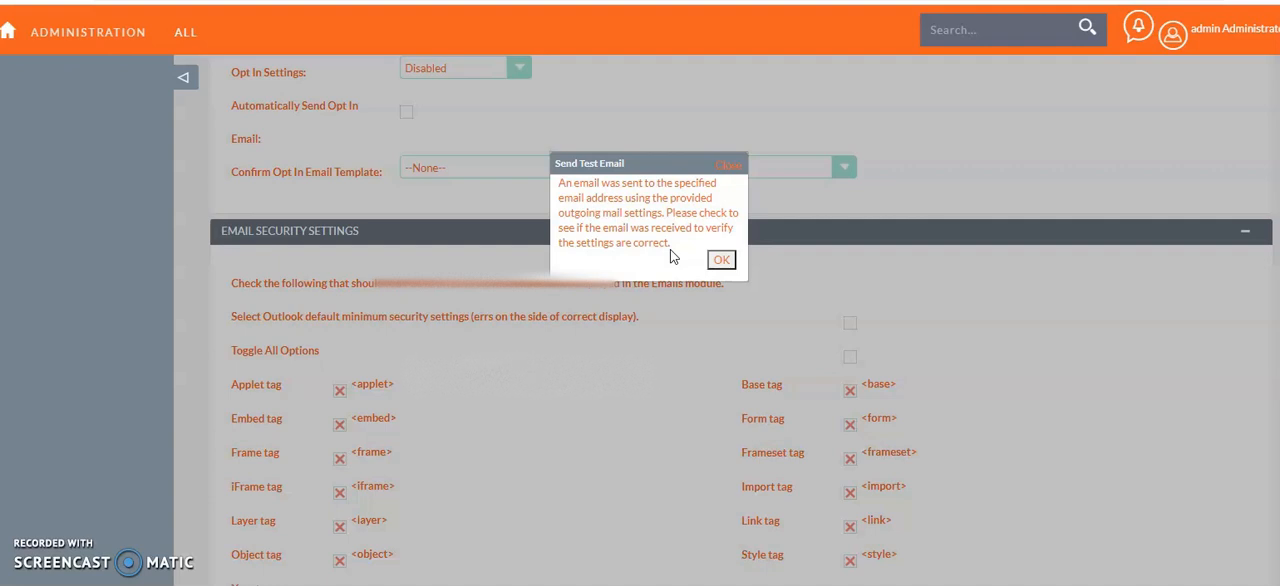
{"action": "left_click_drag", "start_coordinate": [670, 249], "coordinate": [557, 182]}
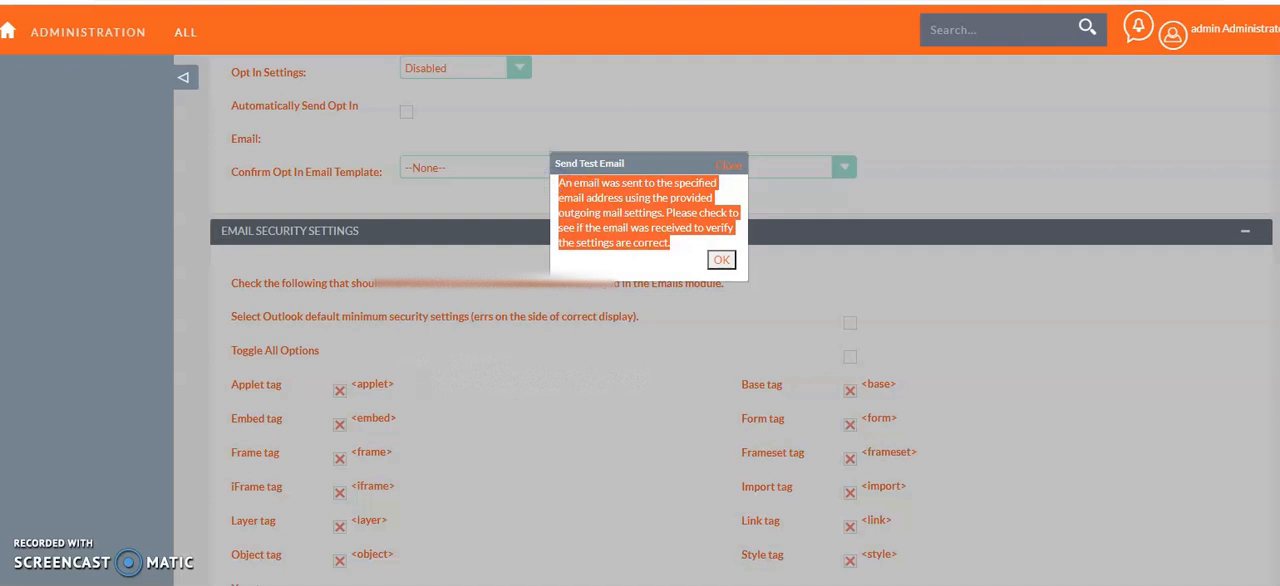
{"action": "left_click", "coordinate": [722, 259]}
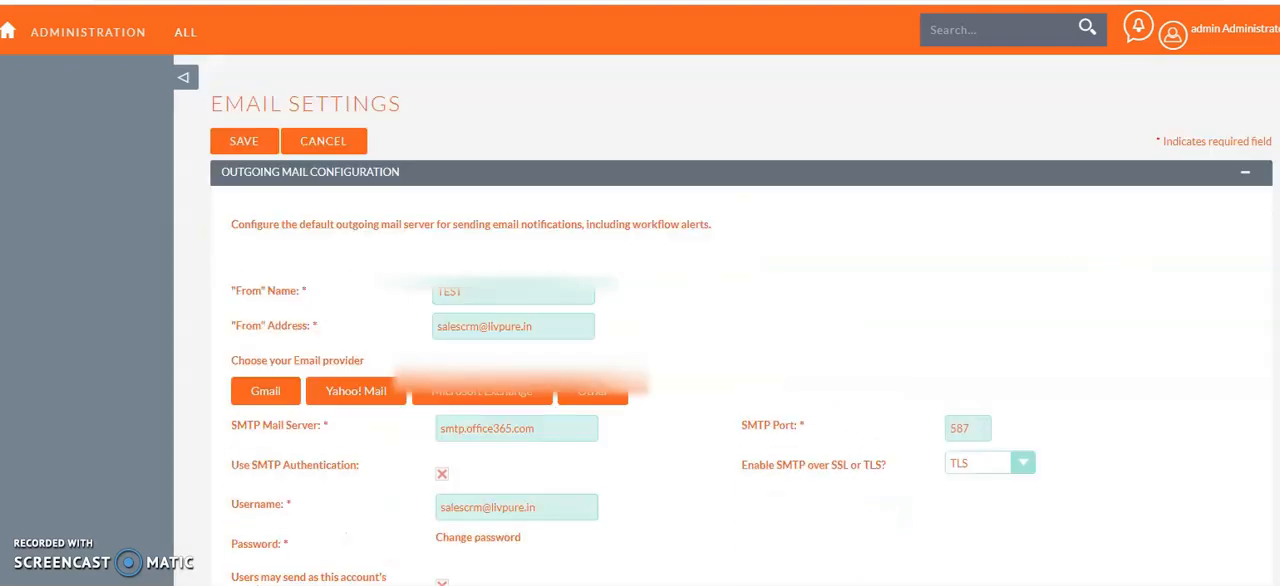
Examine the email options, the email security settings and the outgoing mail configuration, including who may send from the account.
{"action": "scroll", "coordinate": [740, 320], "scroll_direction": "down", "scroll_amount": 5}
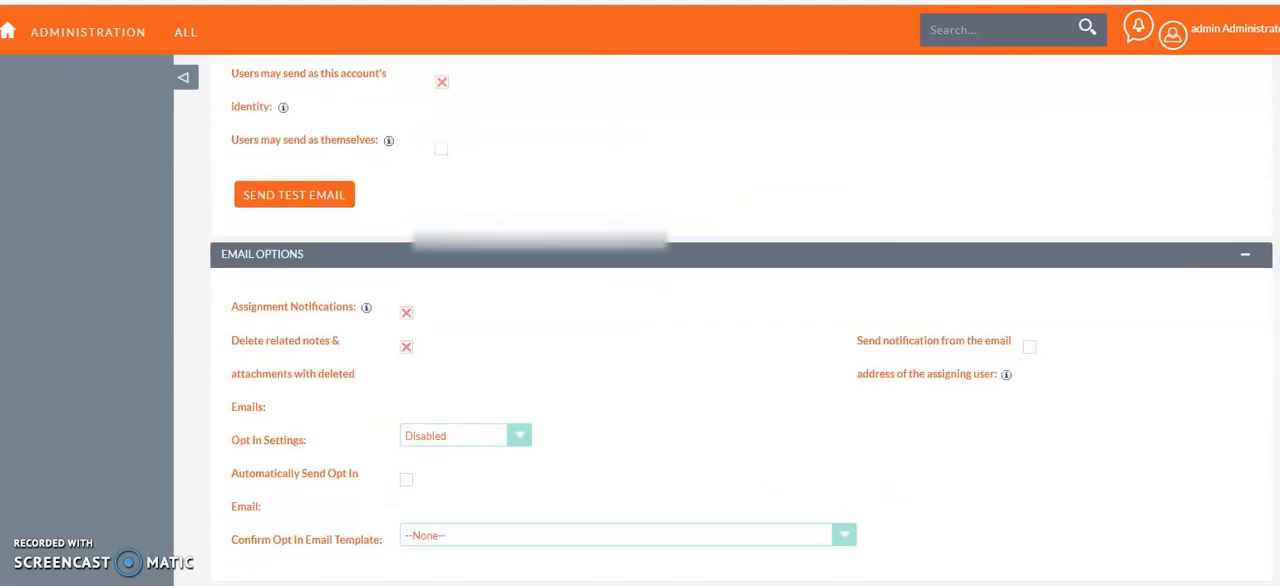
{"action": "scroll", "coordinate": [740, 320], "scroll_direction": "down", "scroll_amount": 1}
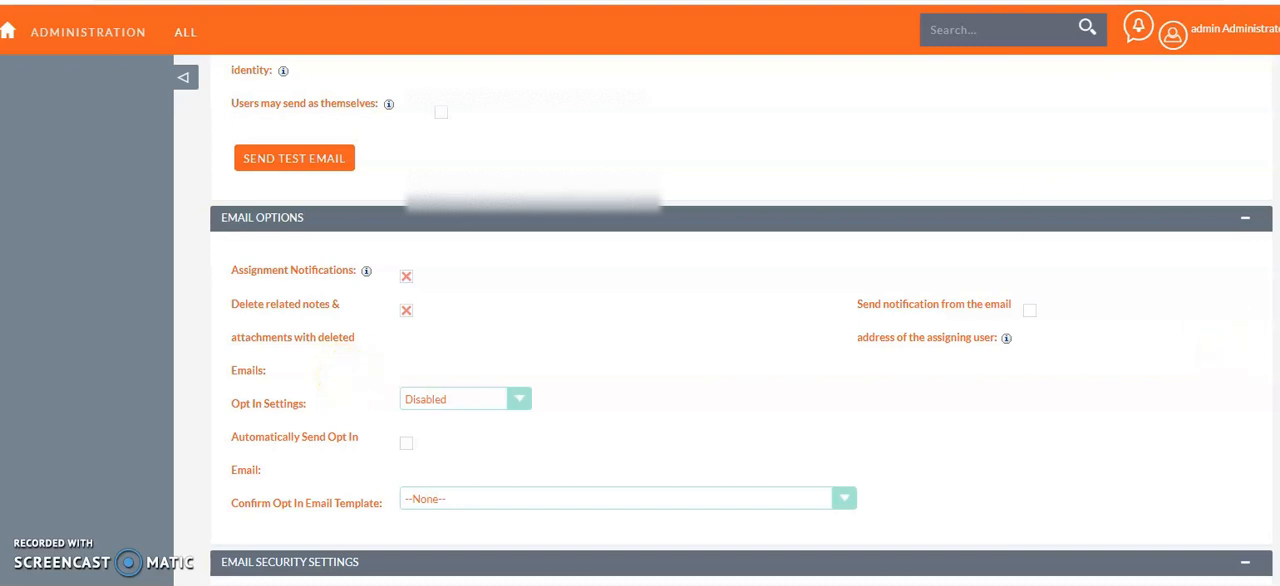
{"action": "scroll", "coordinate": [1231, 357], "scroll_direction": "down", "scroll_amount": 3}
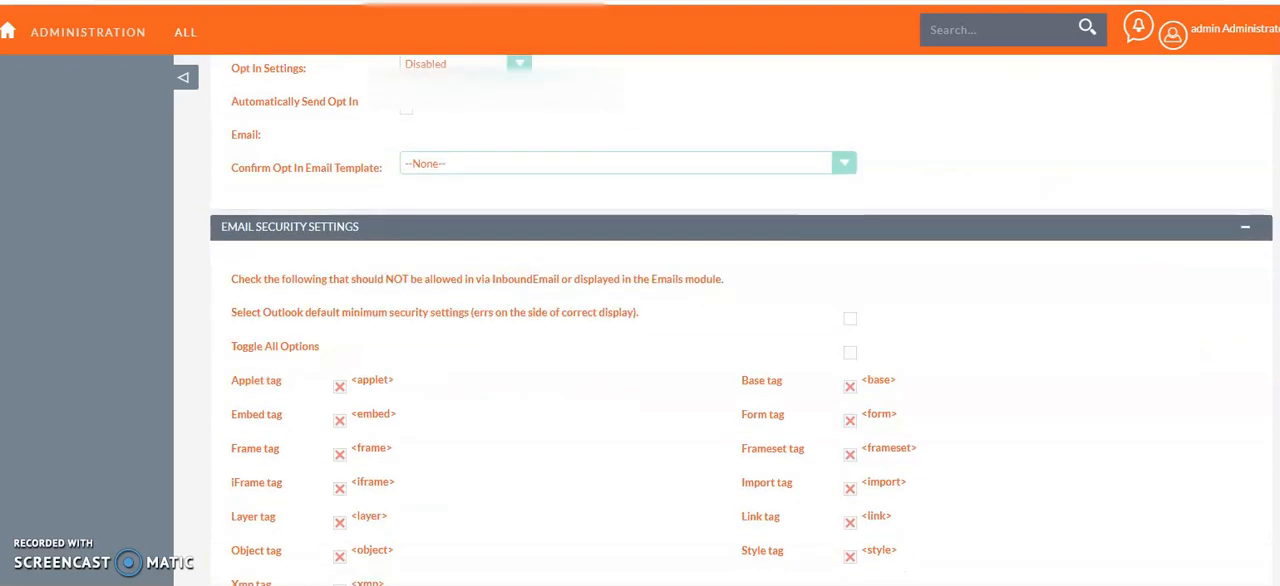
{"action": "scroll", "coordinate": [1231, 357], "scroll_direction": "down", "scroll_amount": 1}
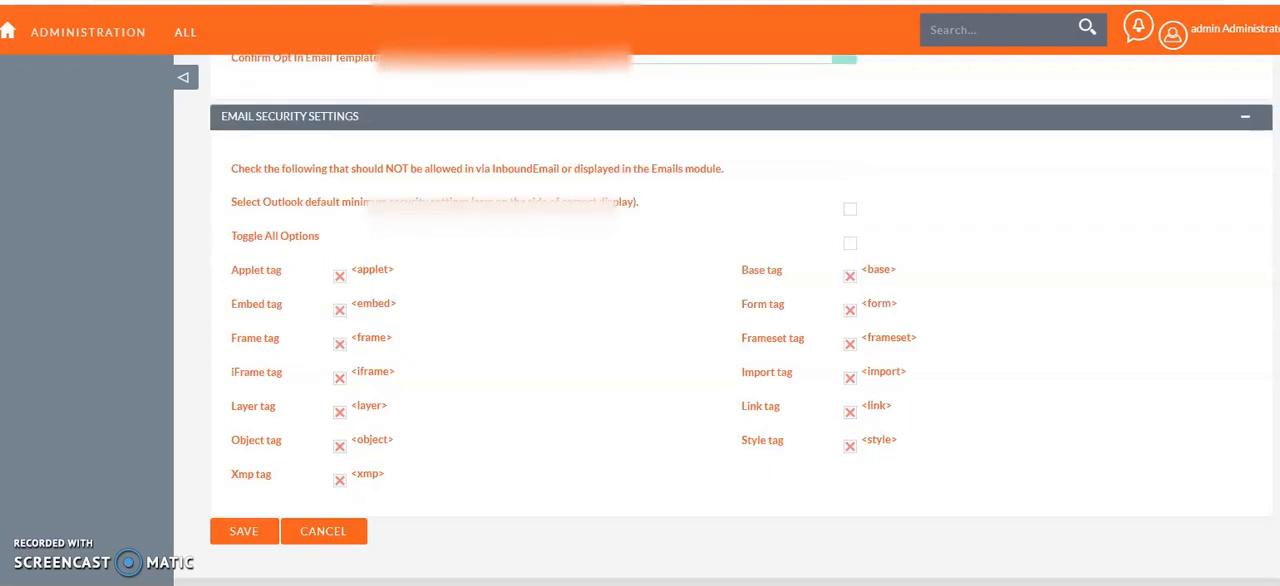
{"action": "scroll", "coordinate": [1231, 357], "scroll_direction": "up", "scroll_amount": 5}
{"action": "scroll", "coordinate": [742, 320], "scroll_direction": "up", "scroll_amount": 4}
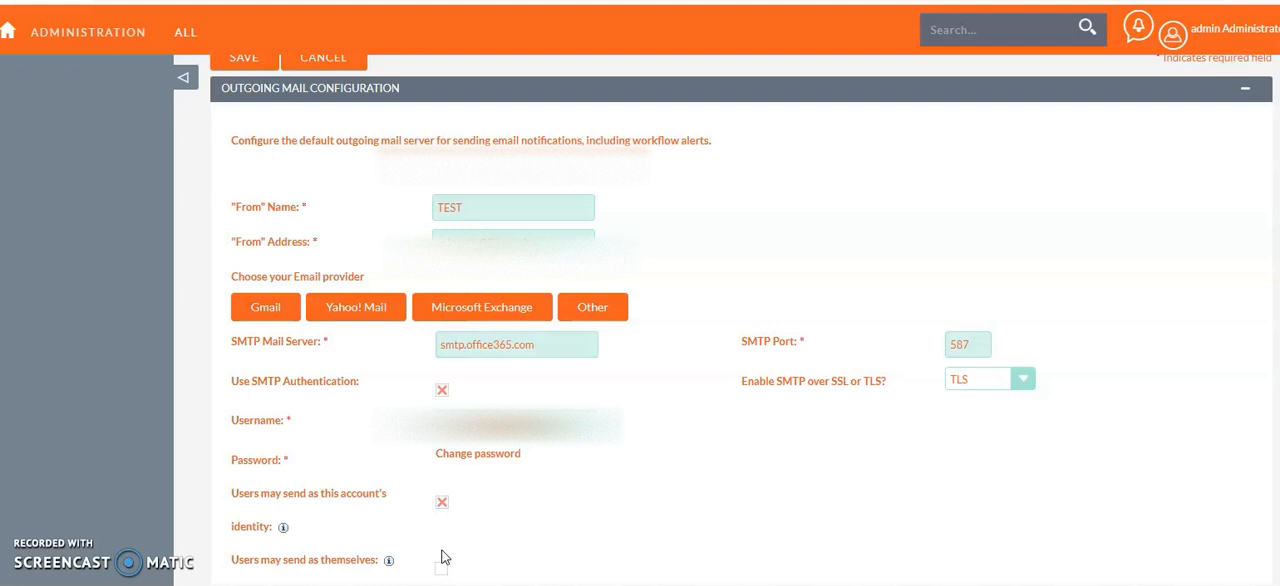
{"action": "scroll", "coordinate": [445, 557], "scroll_direction": "down", "scroll_amount": 2}
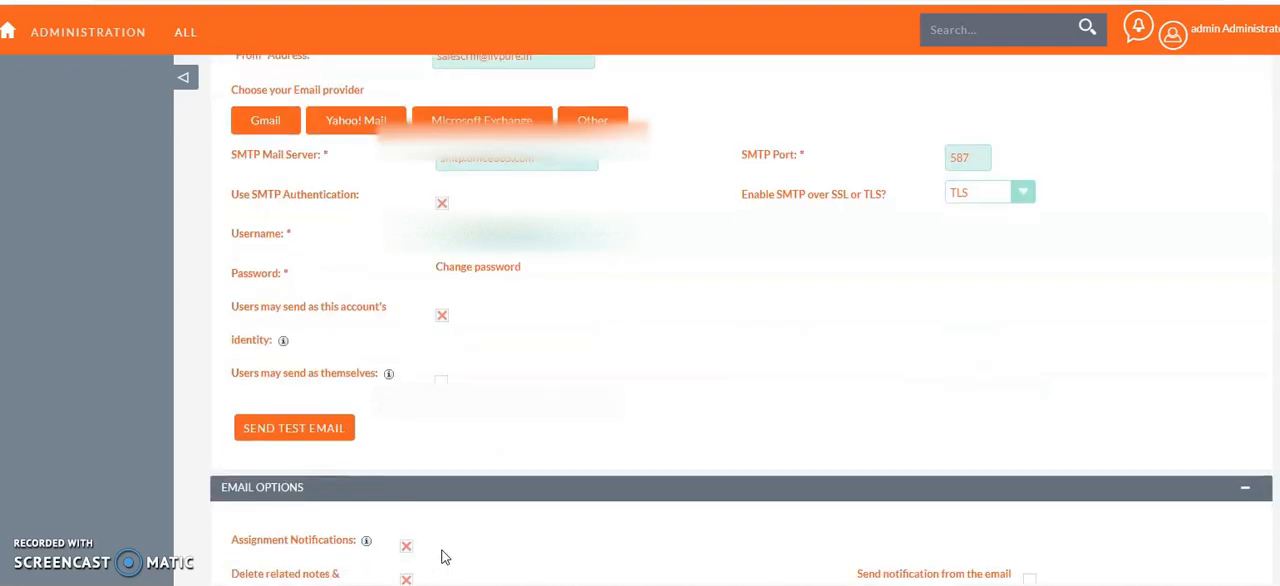
{"action": "scroll", "coordinate": [445, 557], "scroll_direction": "up", "scroll_amount": 2}
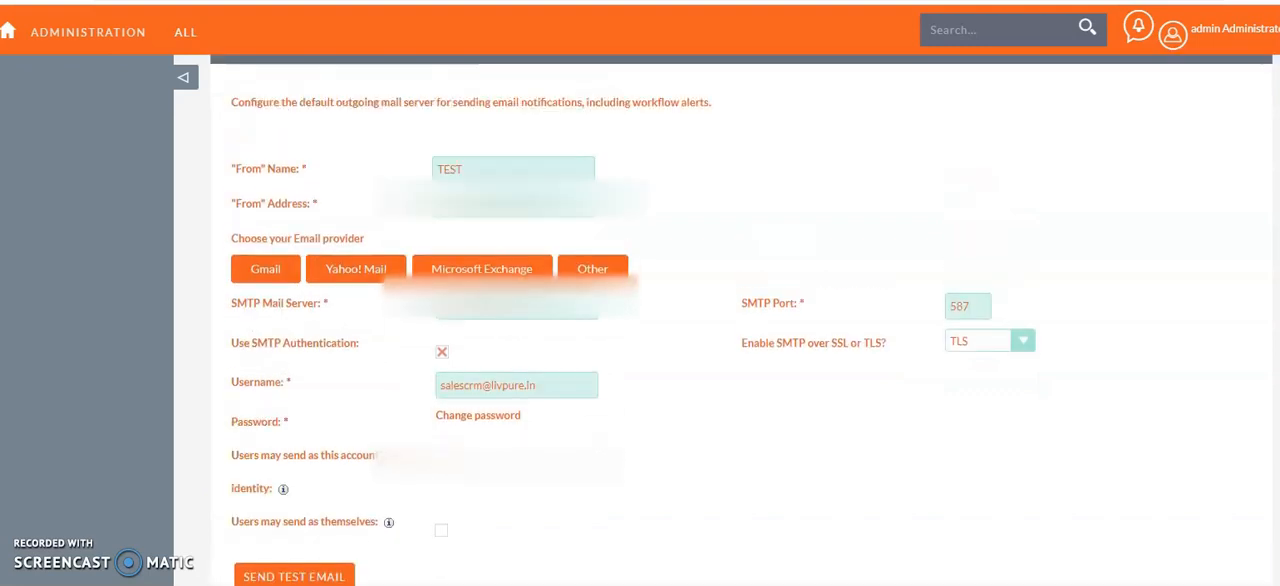